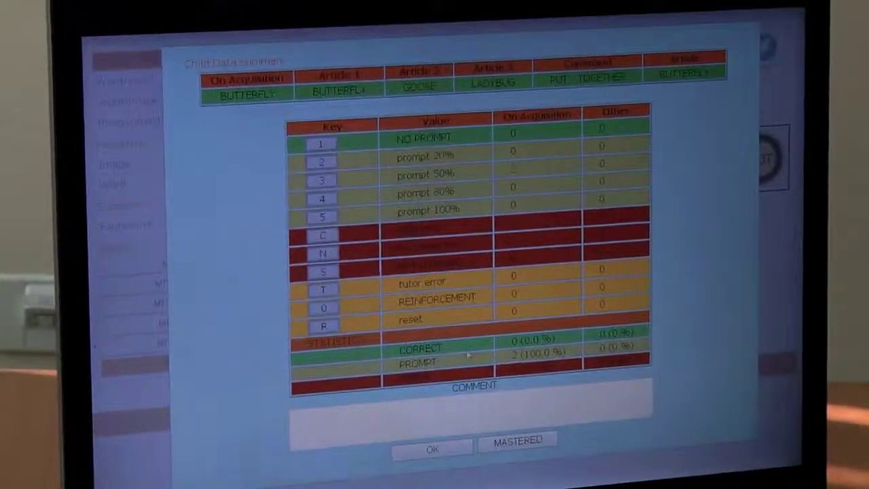
Log in to the tutor account for the chosen child with its password and English as the language
left_click(434, 452)
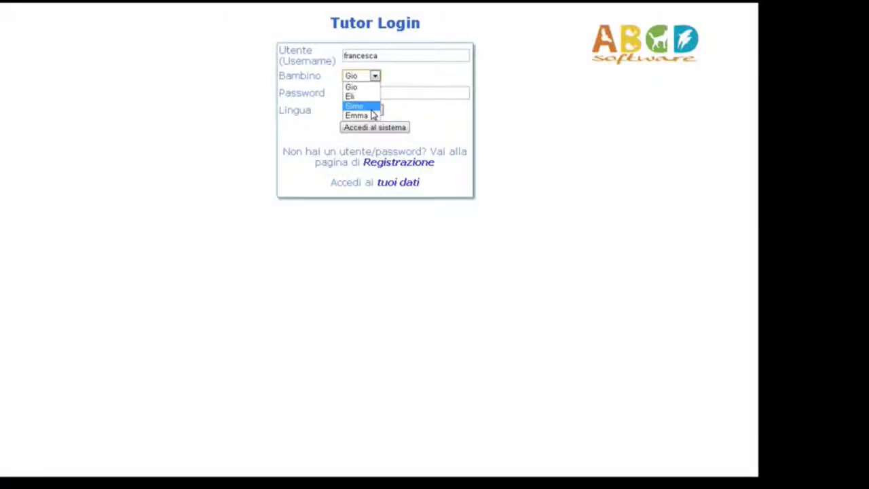
left_click(371, 107)
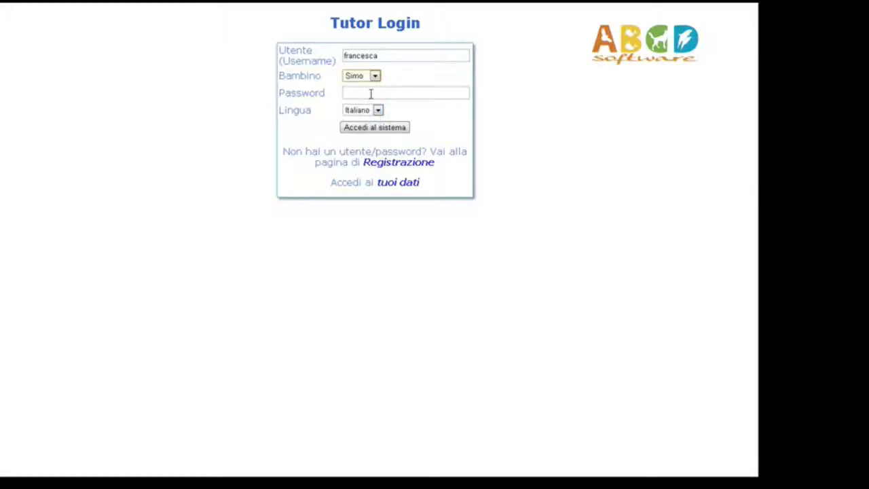
left_click(370, 94)
type("1234")
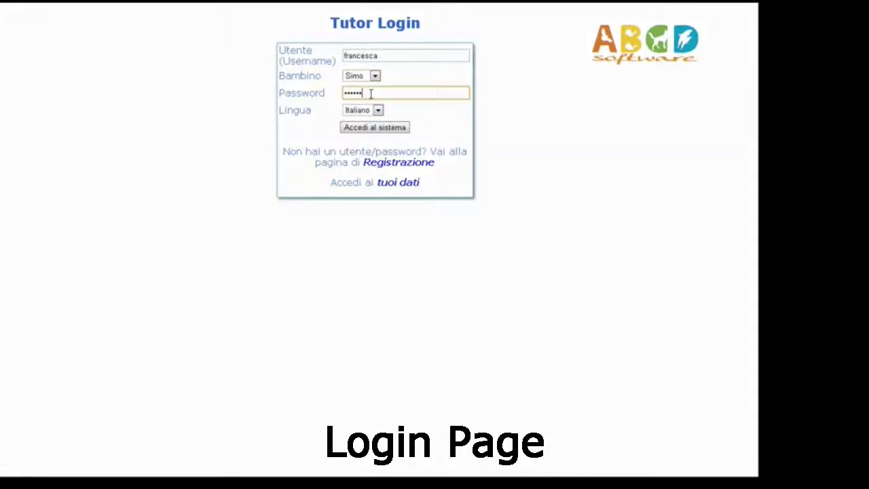
left_click(378, 112)
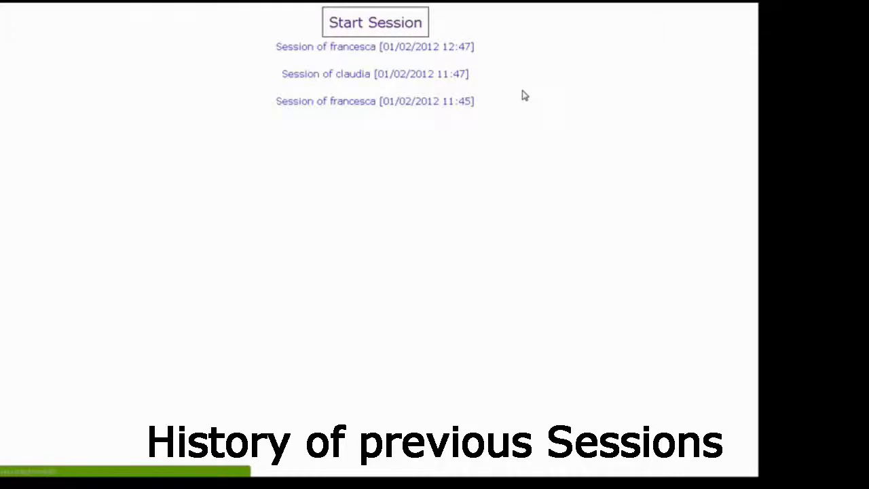
Start a new tutoring session with Animals as the category
left_click(385, 35)
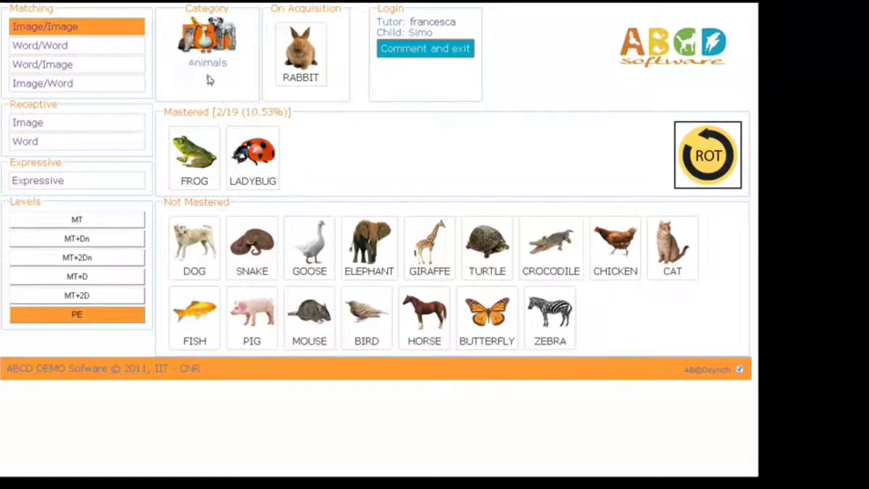
left_click(200, 51)
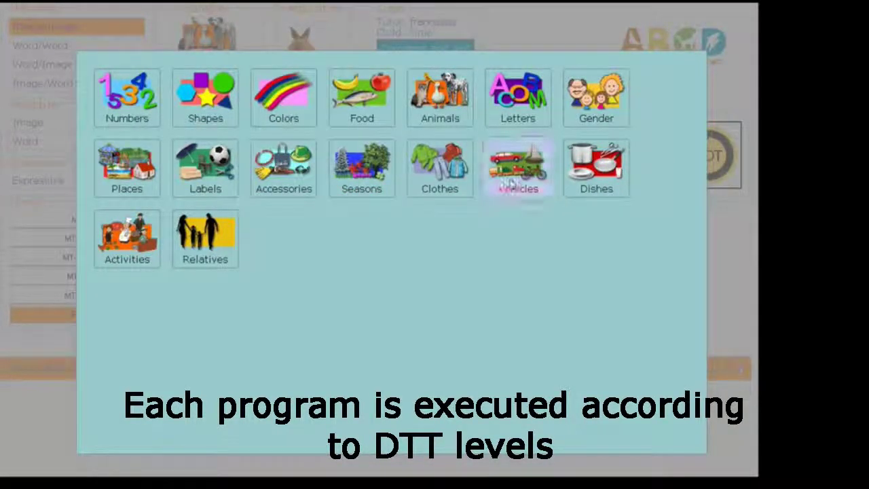
left_click(438, 102)
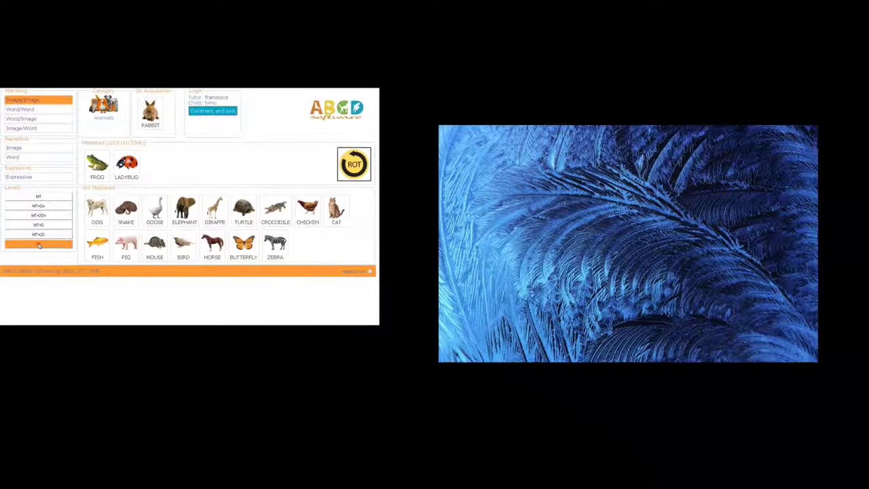
Launch the PE matching level and drag the bottom rabbit card onto the matching rabbit over several trials
left_click(39, 245)
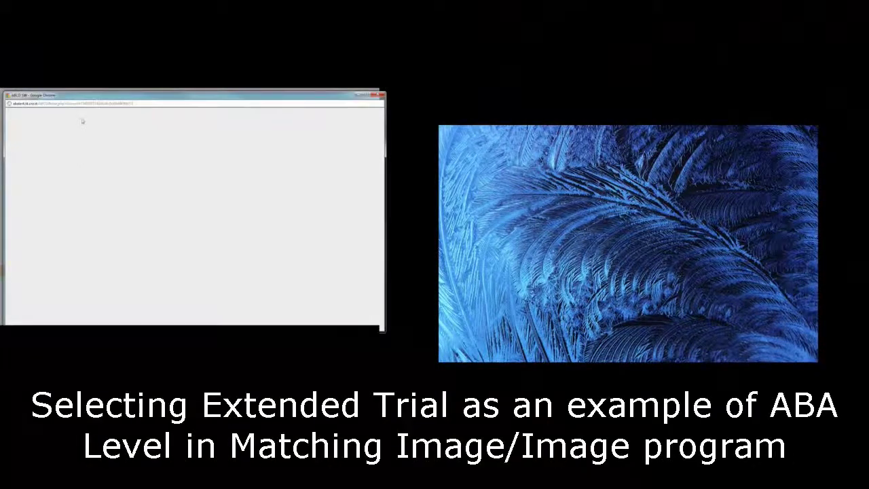
left_click_drag(89, 99, 527, 129)
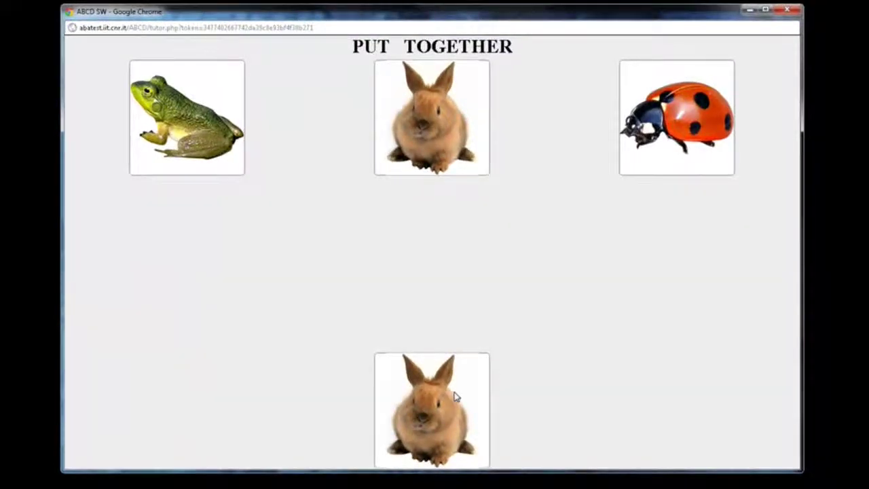
left_click_drag(455, 398, 726, 245)
left_click_drag(446, 384, 269, 219)
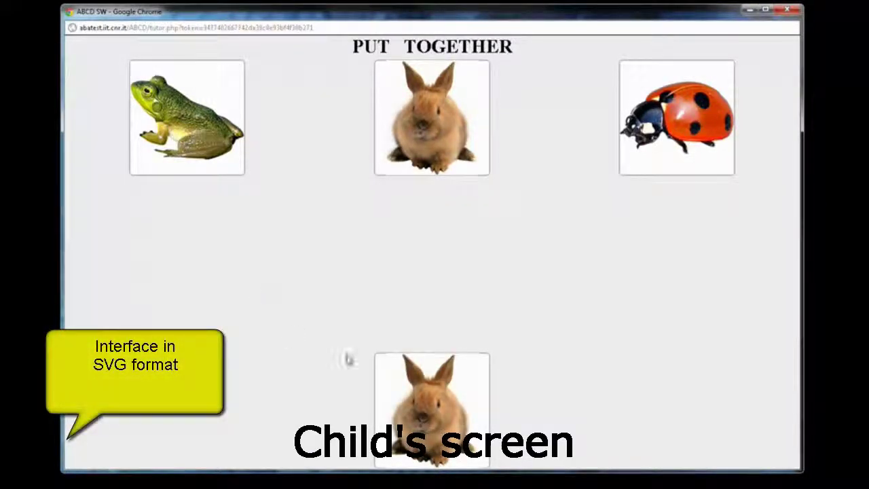
left_click_drag(427, 426, 435, 141)
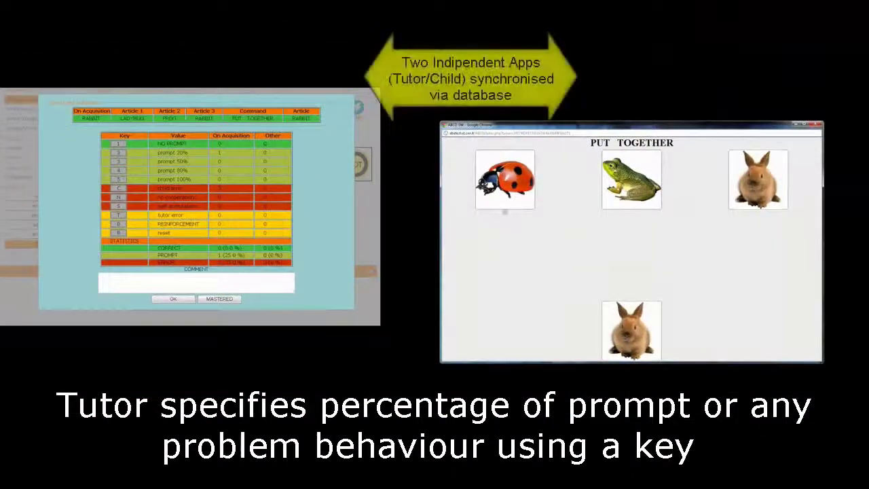
left_click_drag(631, 330, 758, 182)
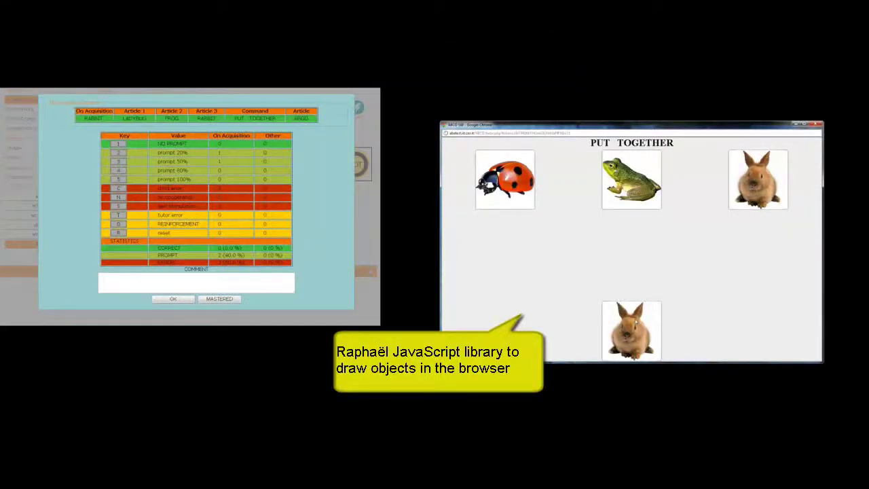
left_click_drag(632, 331, 758, 182)
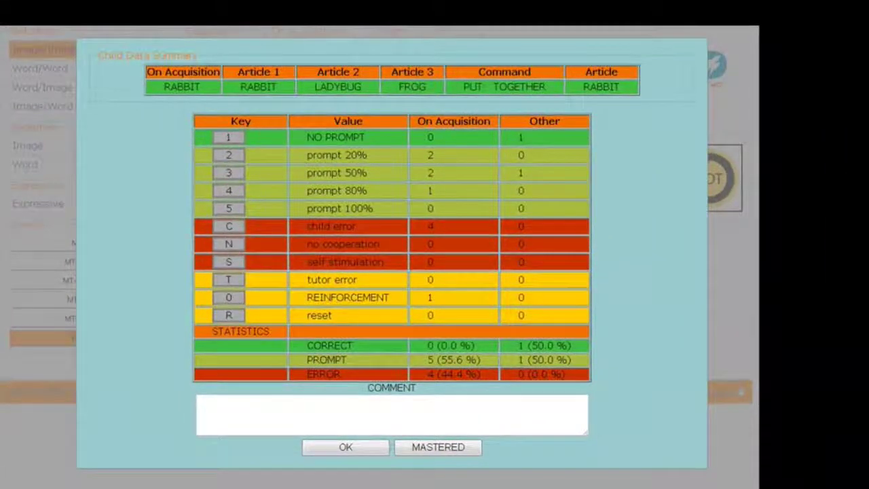
Switch to Receptive Image, start TURTLE, and touch the elephant, butterfly and turtle as requested
left_click(334, 450)
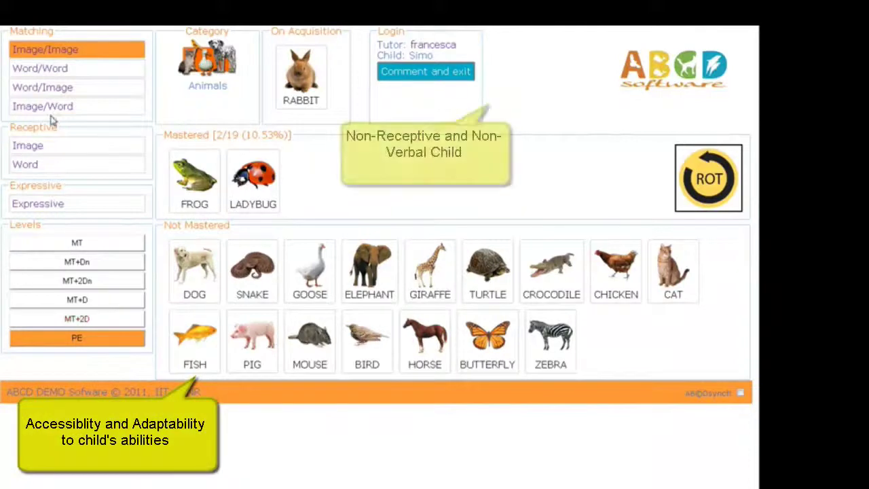
left_click(30, 148)
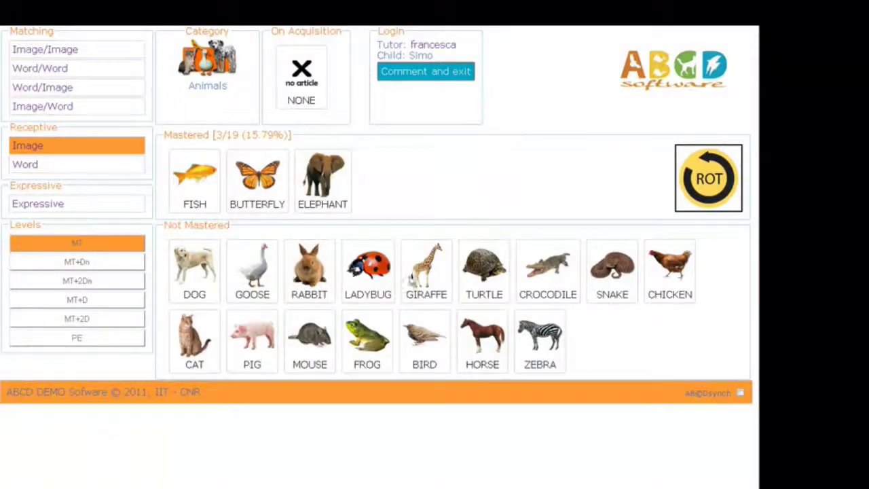
left_click(478, 288)
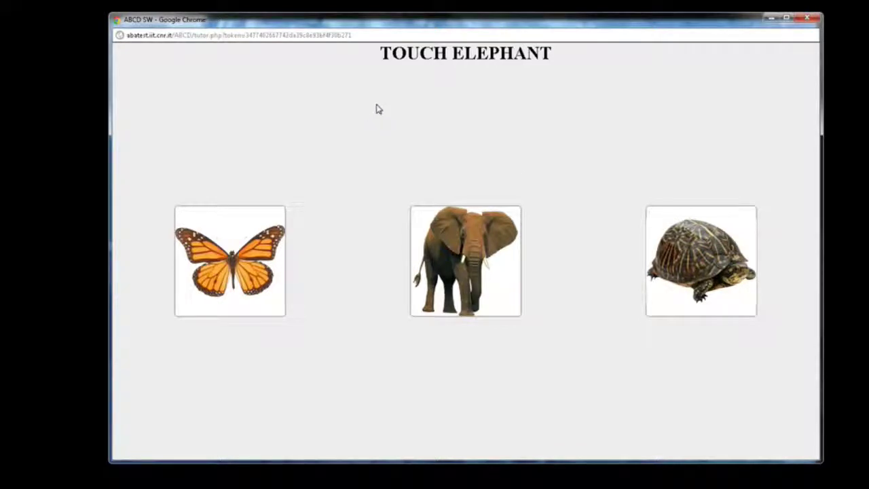
left_click(466, 257)
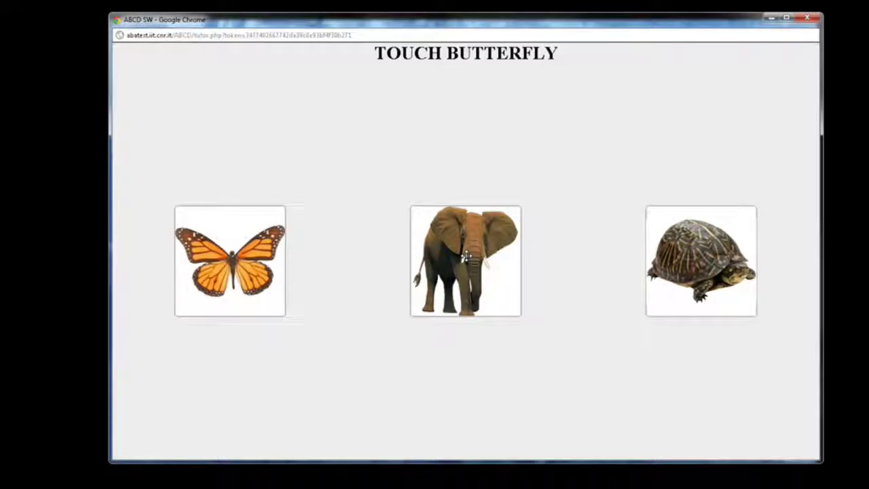
left_click(253, 229)
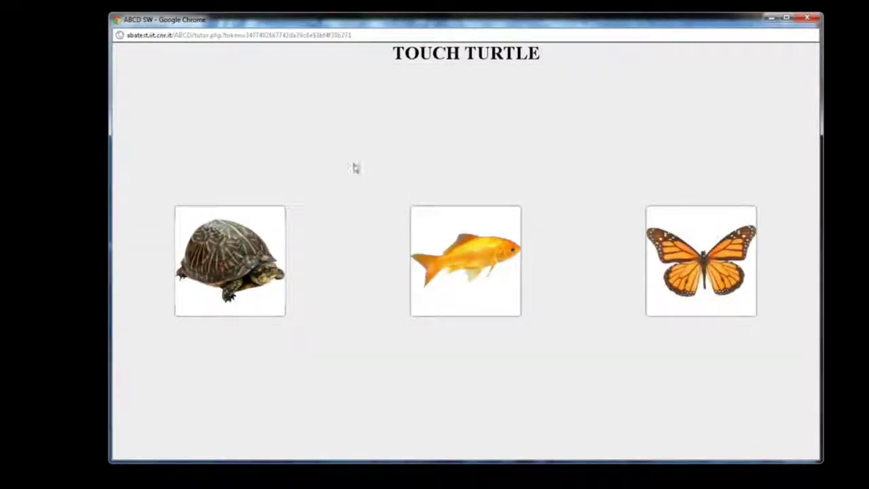
left_click(232, 249)
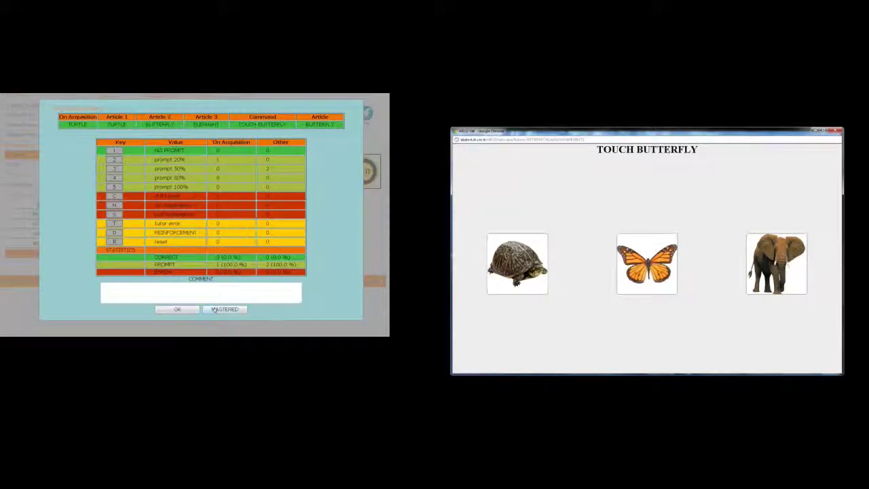
Add the comment 'pd-1, one promlem. No e' and save the trial summary
left_click(165, 291)
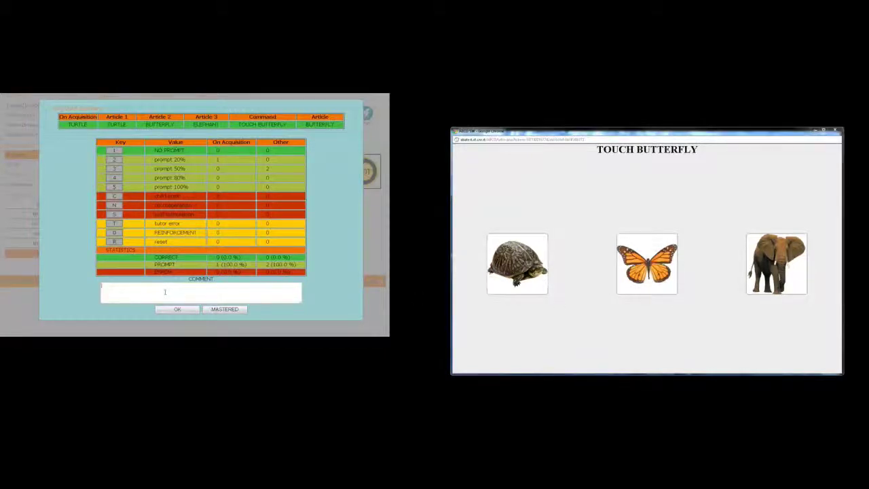
type("pd-1")
type(", ")
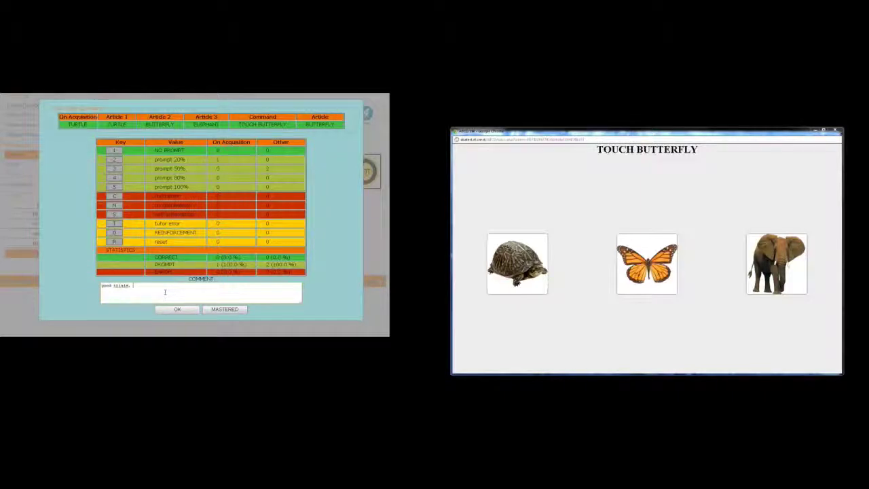
type("one prom")
type("lem. No err")
left_click(178, 309)
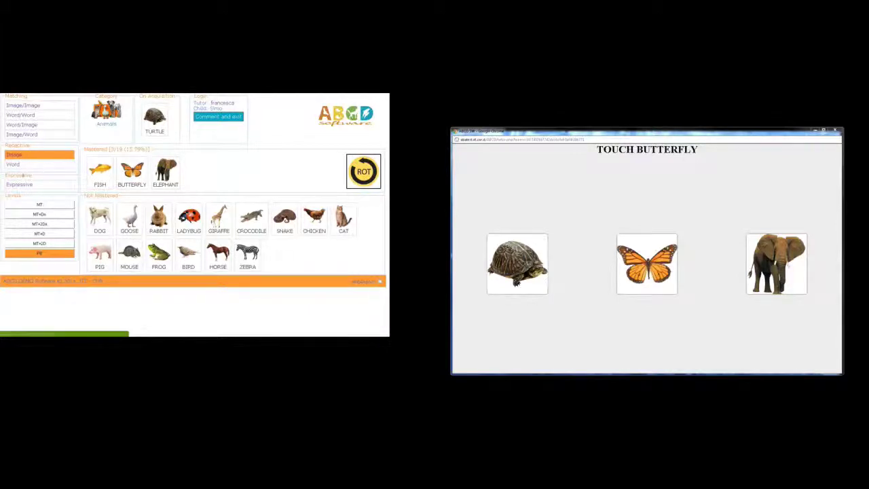
In Expressive, answer LADYBUG and DOG, record an 80% prompt, and mark DOG mastered
left_click(20, 185)
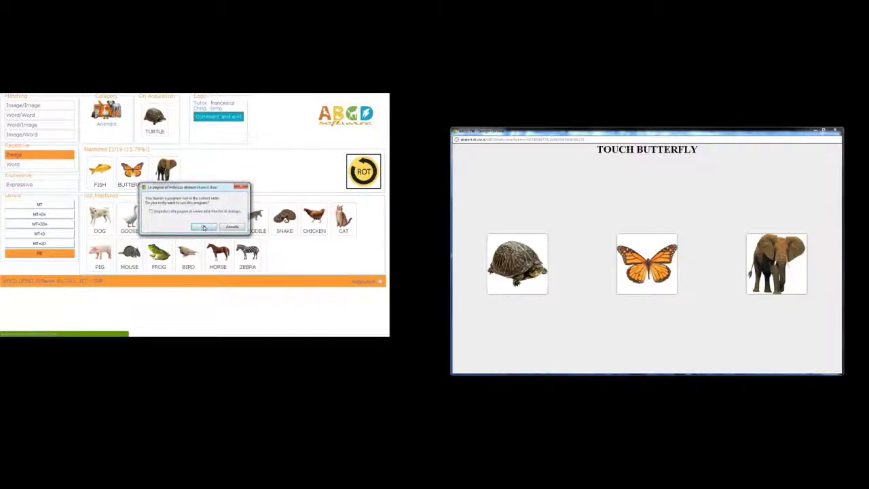
left_click(203, 222)
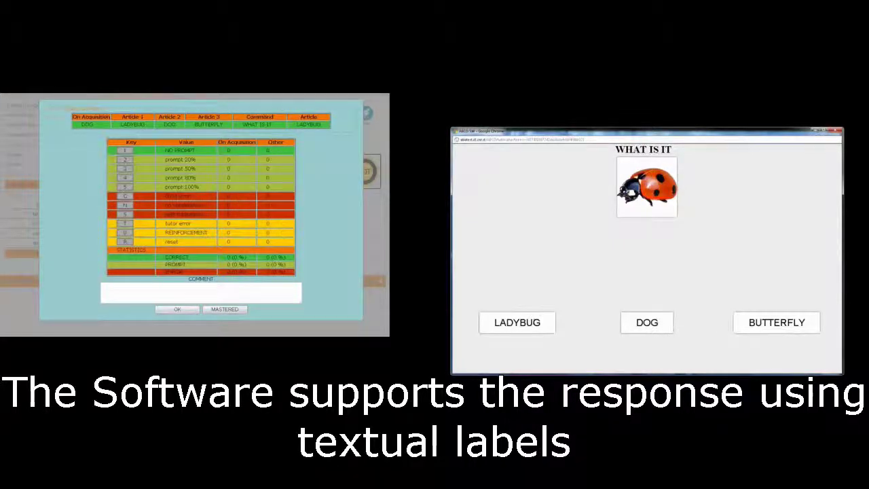
left_click(541, 320)
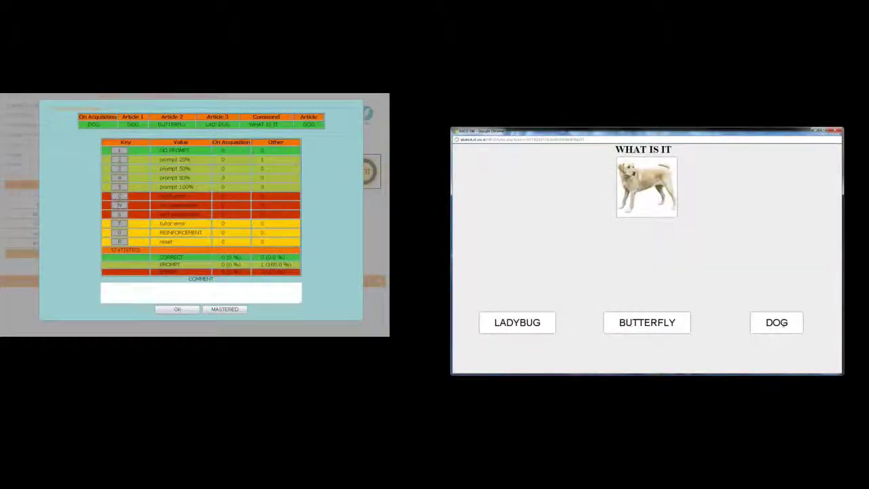
left_click(777, 322)
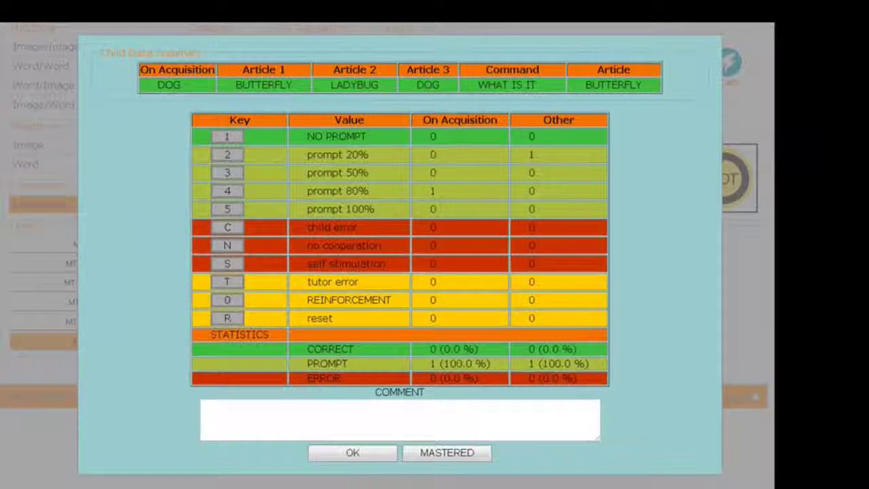
key("4")
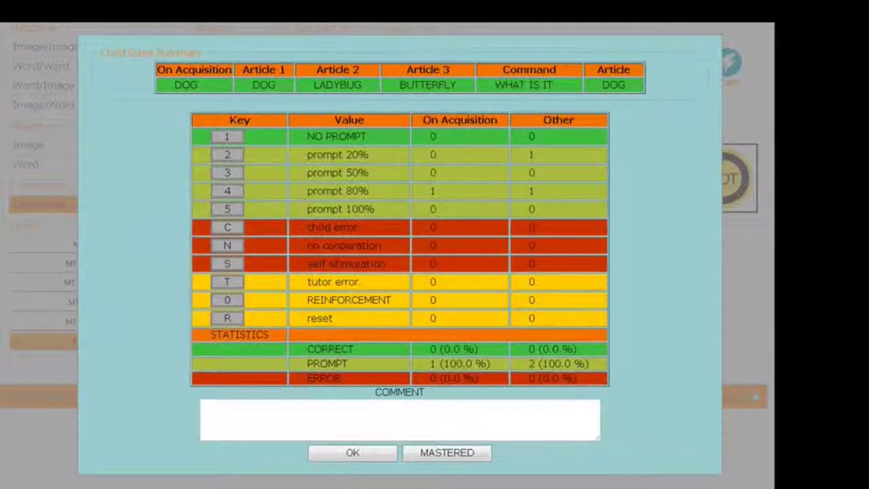
left_click(449, 458)
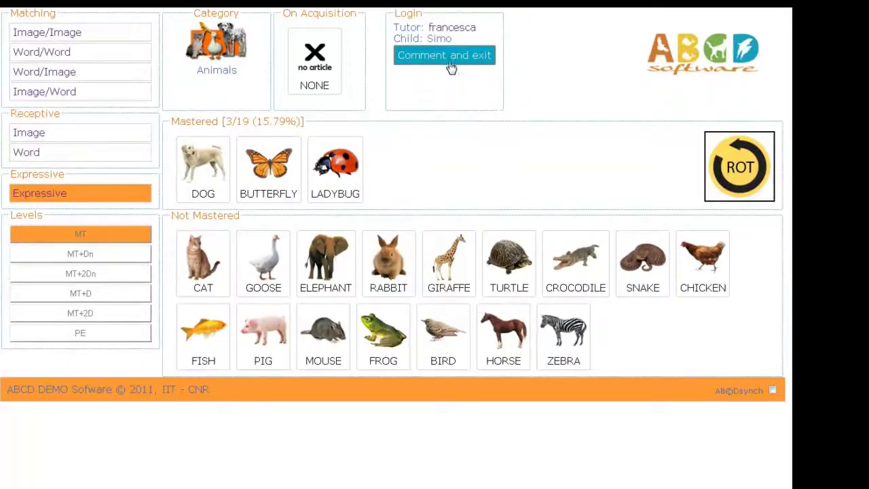
End the session and enter 'Good Trial' as the RABBIT program's comment
left_click(449, 65)
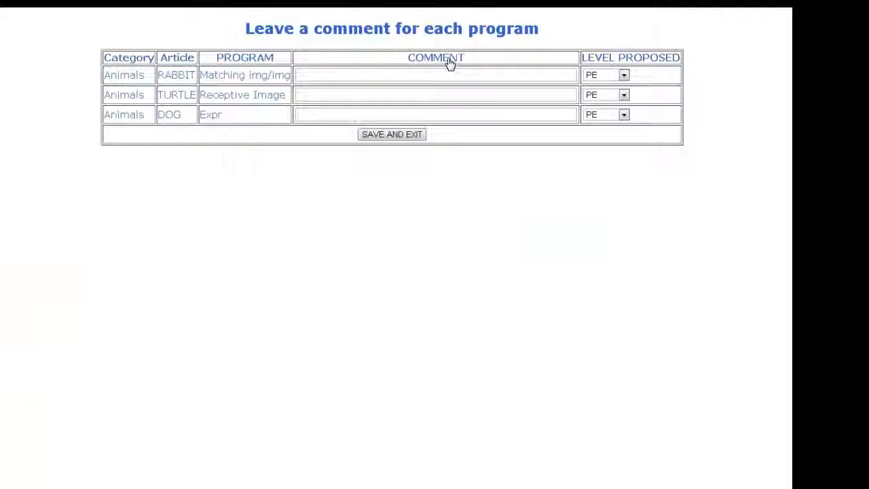
left_click(400, 77)
type("Go")
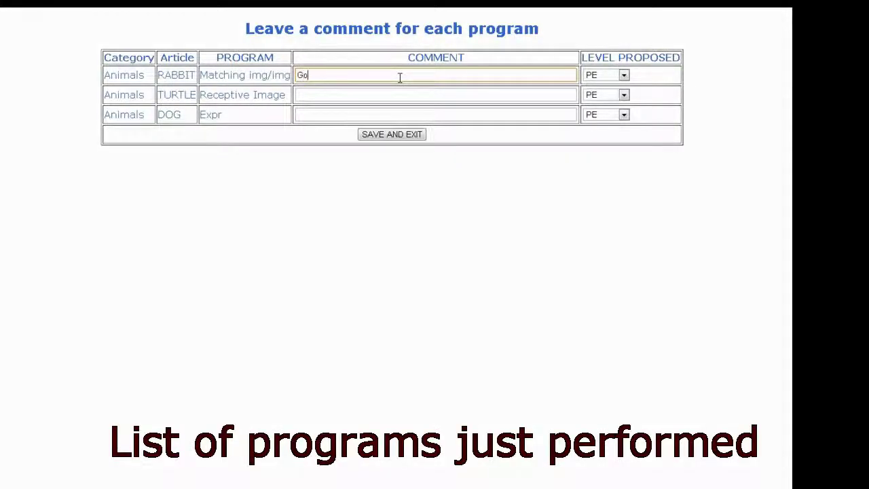
type("od Trial")
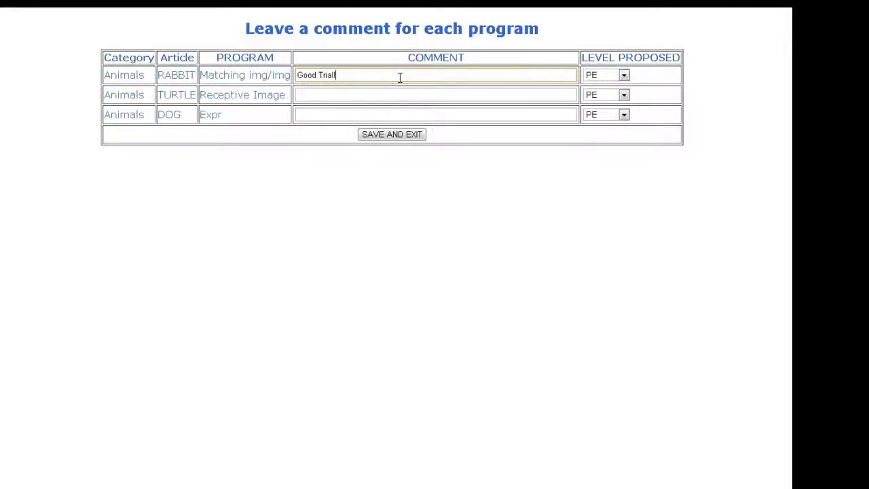